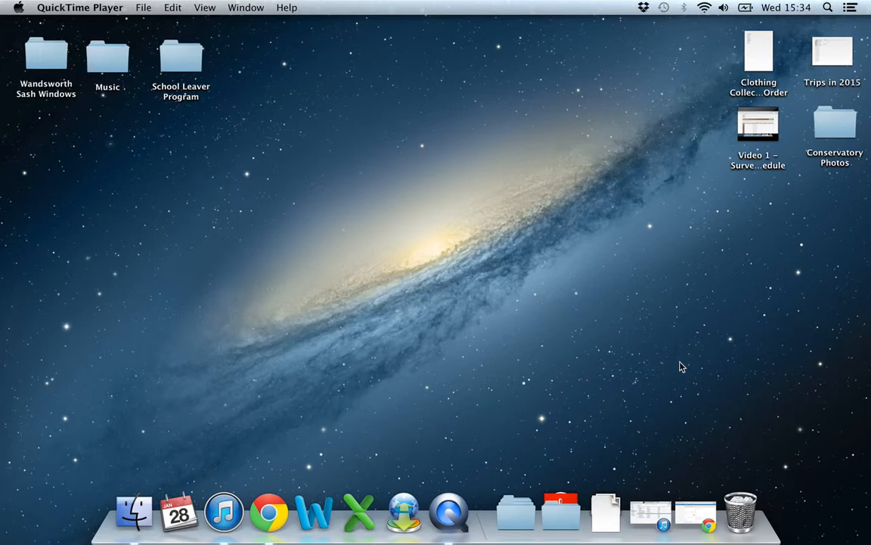
Switch to Podio in Chrome and log in to the home page with the saved account credentials.
left_click(693, 508)
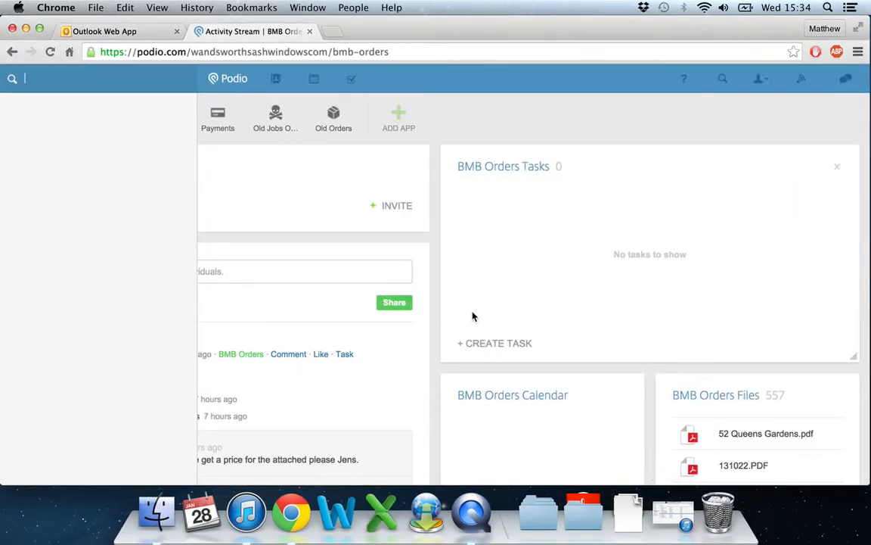
left_click(230, 84)
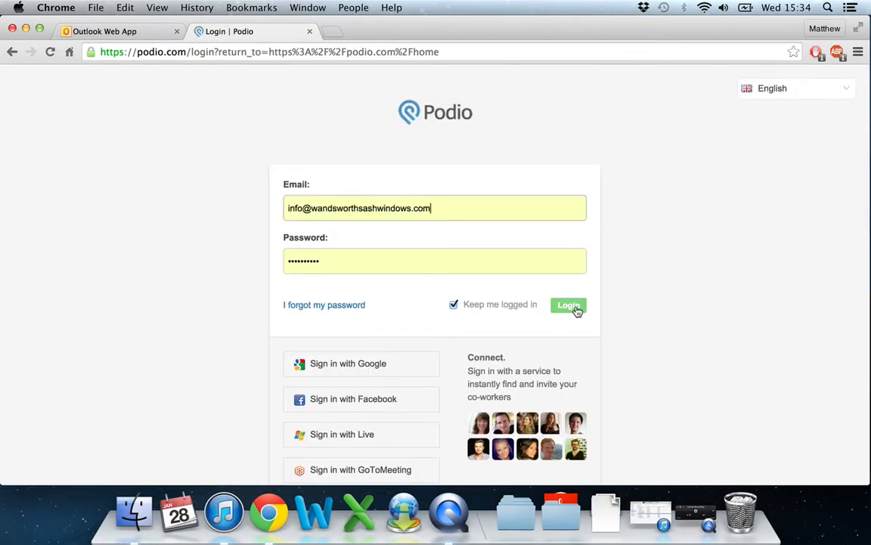
left_click(576, 307)
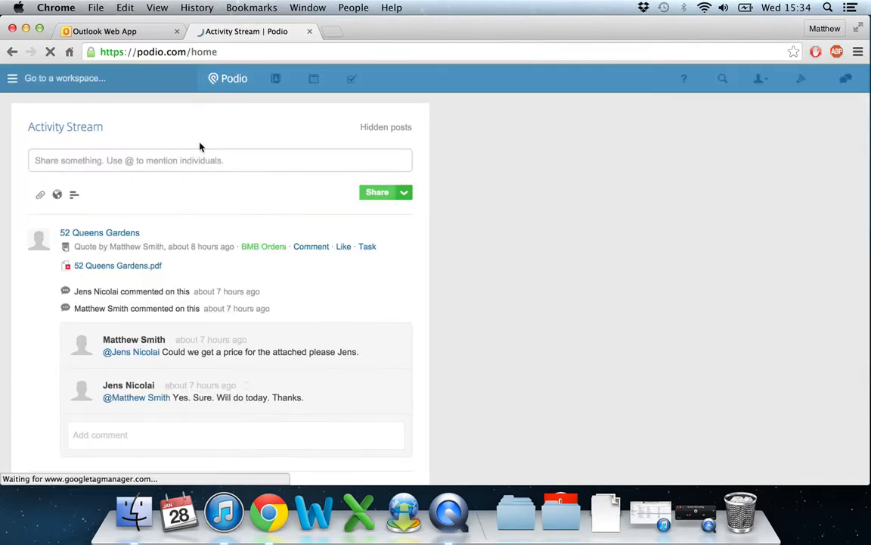
Open the New Quotes app from the favourite apps and collapse its views sidebar.
left_click(64, 78)
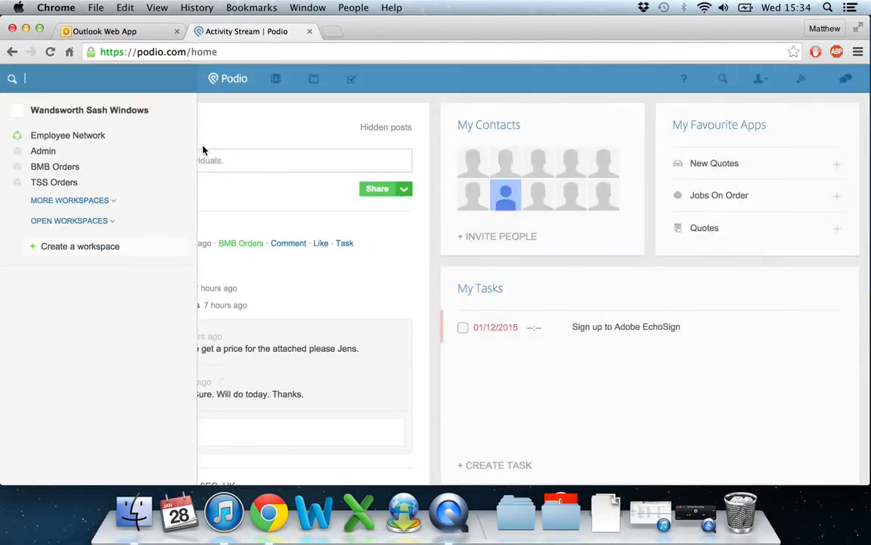
left_click(711, 166)
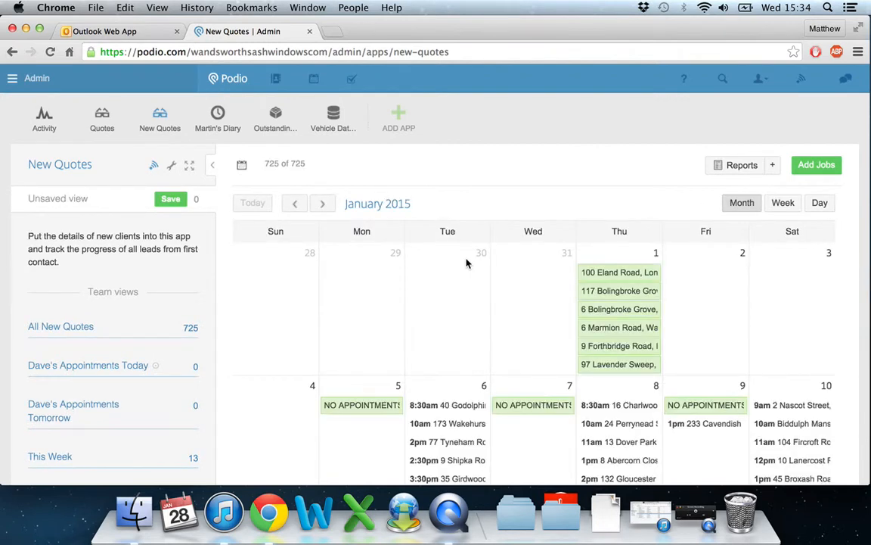
left_click(214, 166)
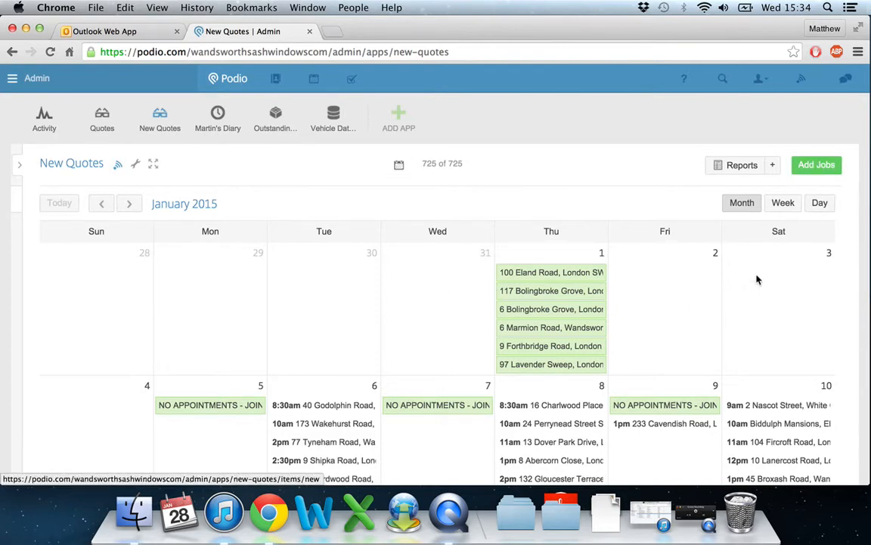
Look through the January 2015 quote appointments from the first week to the end of the month.
scroll(757, 283, "down", 3)
scroll(756, 292, "down", 3)
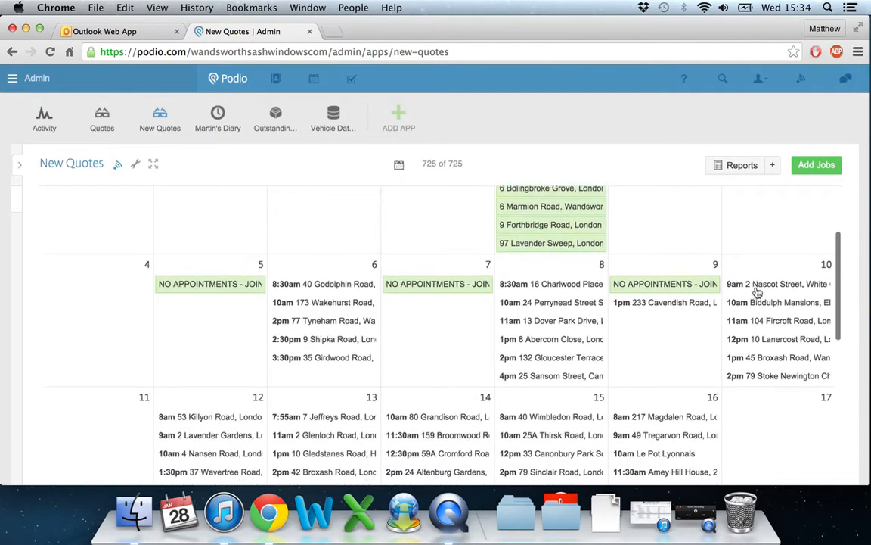
scroll(756, 292, "down", 6)
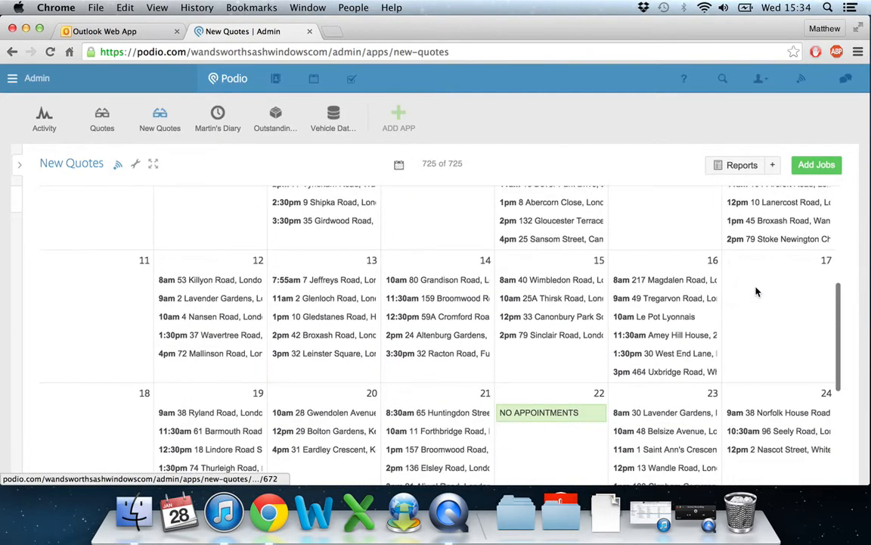
scroll(757, 289, "down", 2)
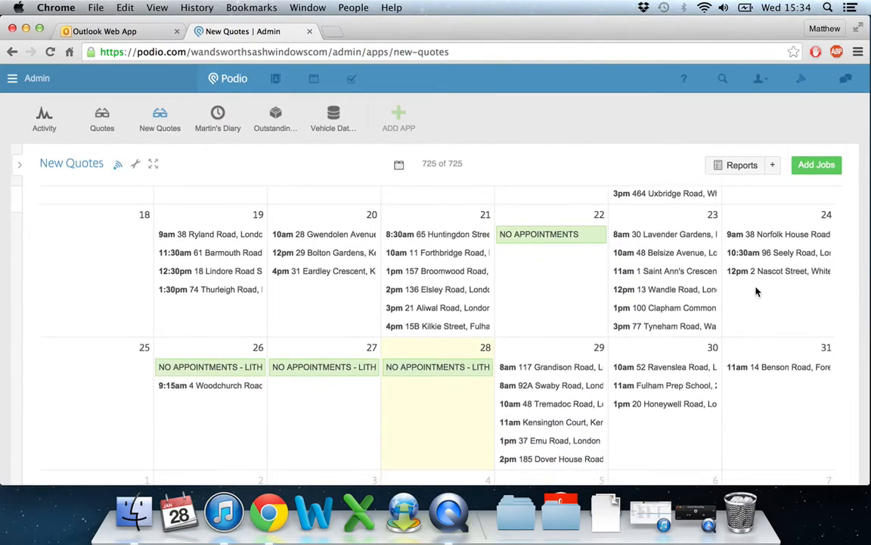
scroll(756, 291, "down", 1)
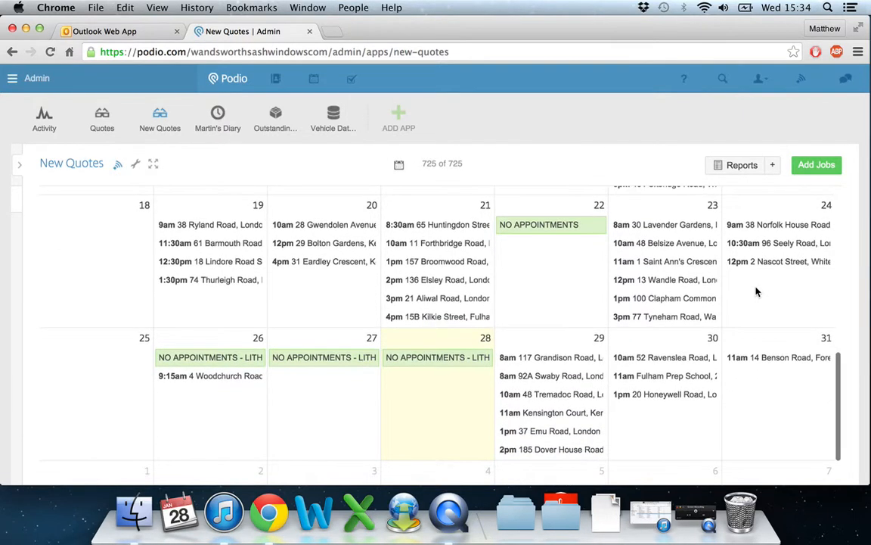
left_click(830, 173)
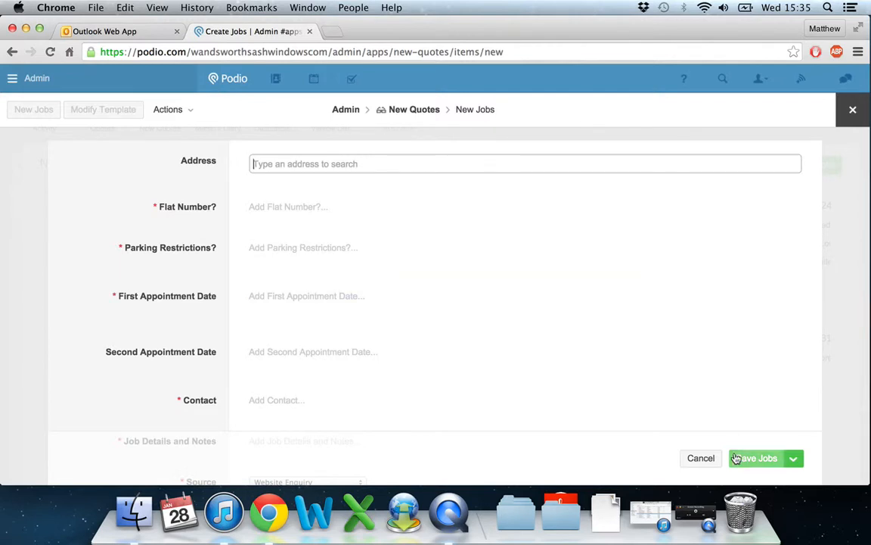
left_click(28, 298)
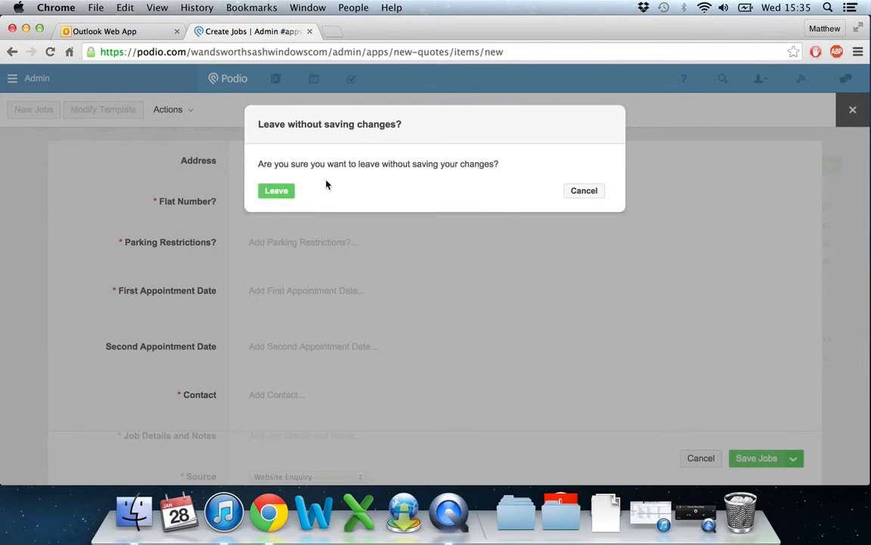
left_click(283, 195)
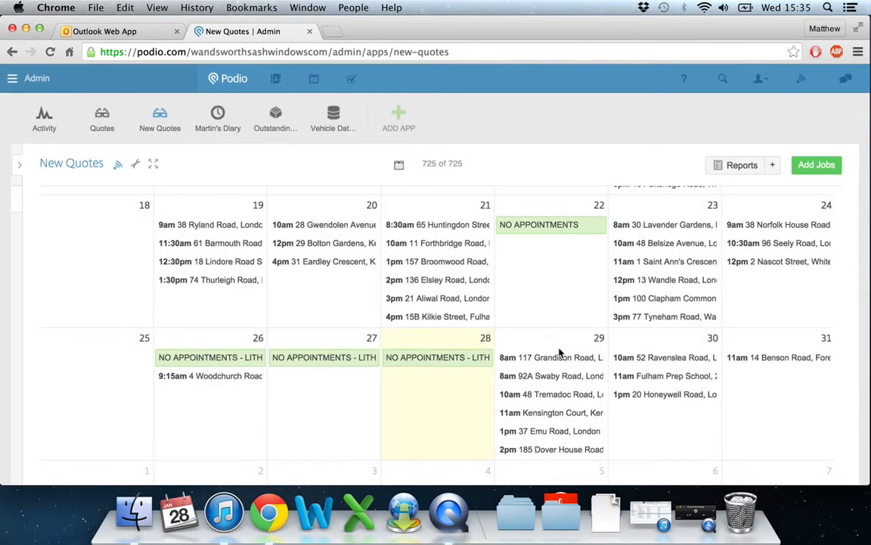
Open a blank new job form, review its fields from Address to Files, and leave without saving.
scroll(561, 354, "down", 2)
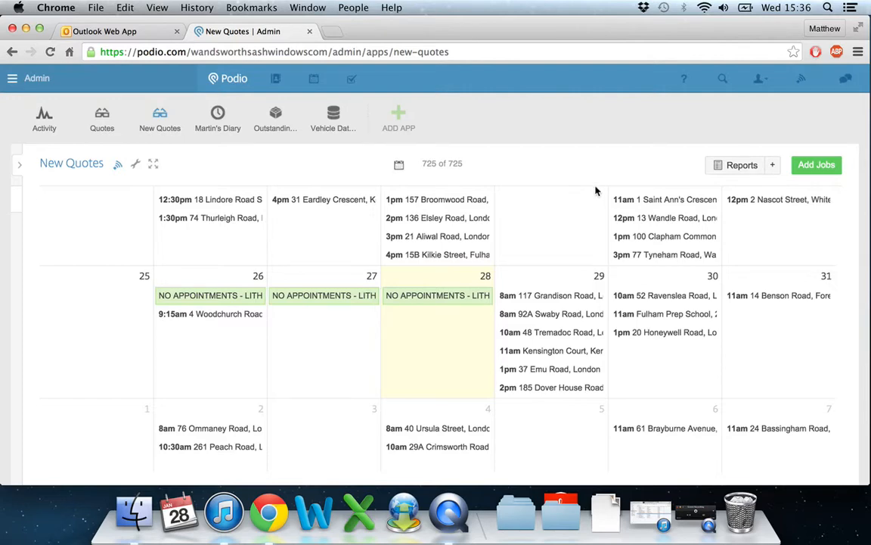
left_click(802, 168)
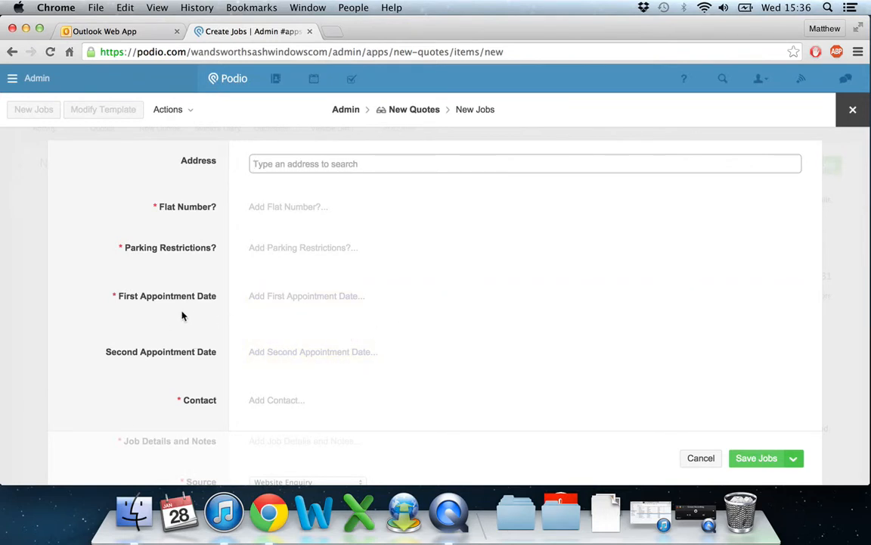
scroll(531, 255, "down", 5)
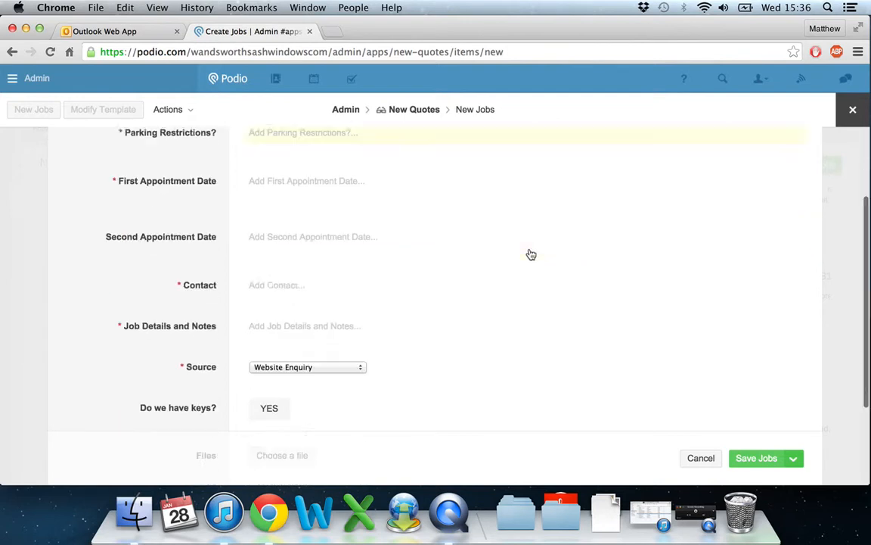
scroll(531, 254, "up", 5)
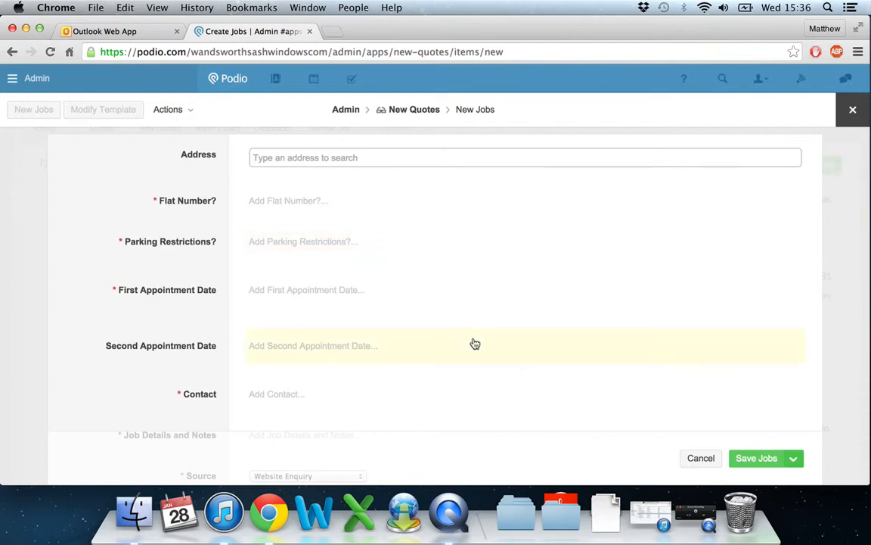
left_click(39, 281)
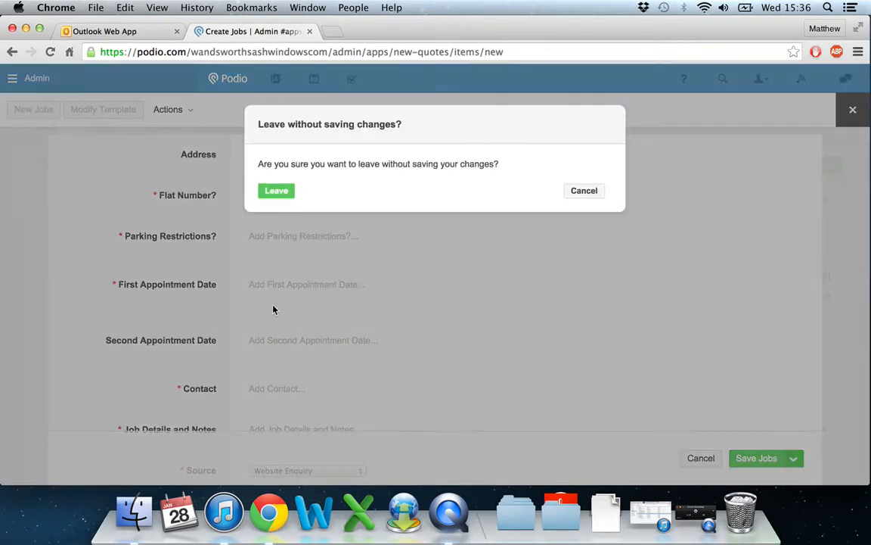
left_click(275, 192)
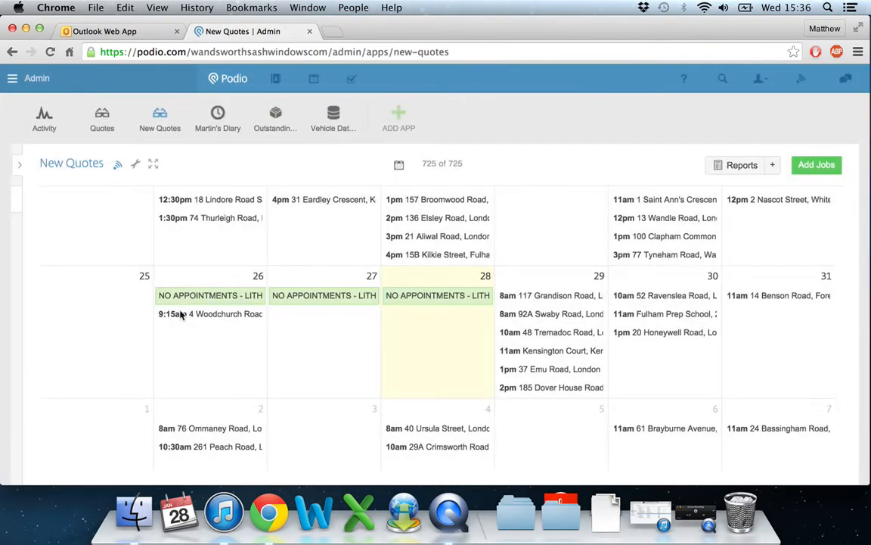
Open a second copy of the New Quotes page in a new browser tab using its copied web address.
left_click(321, 50)
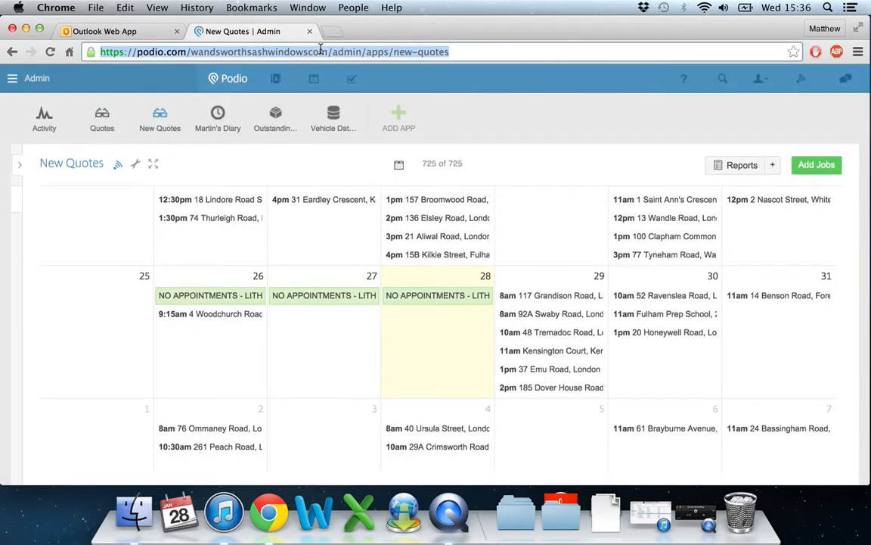
key("super+c")
left_click(333, 31)
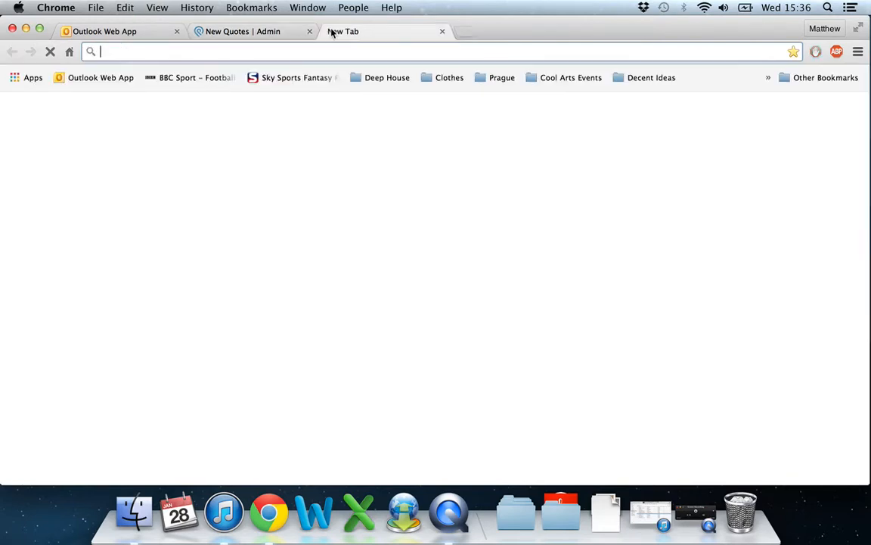
key("super+v")
key("Return")
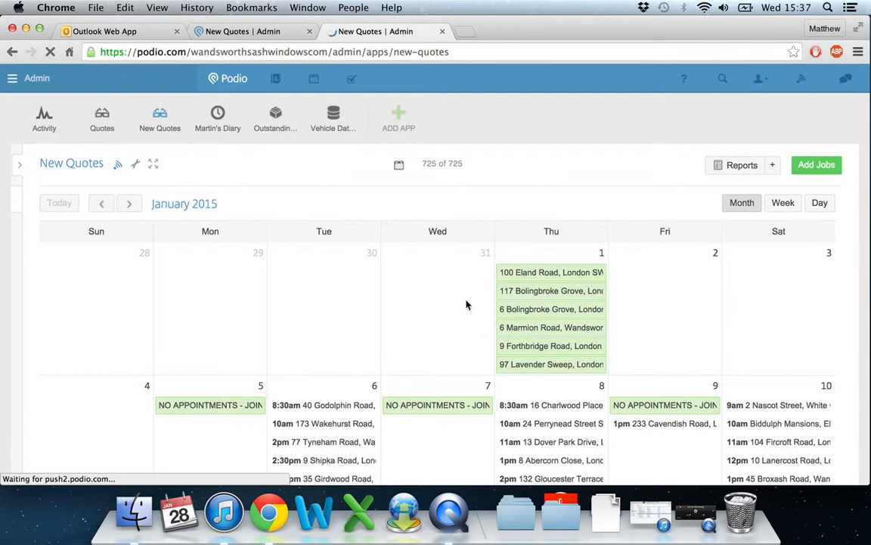
Open the 9am job on 10 January, view its available actions, and return to the calendar.
scroll(466, 305, "down", 2)
scroll(465, 304, "down", 1)
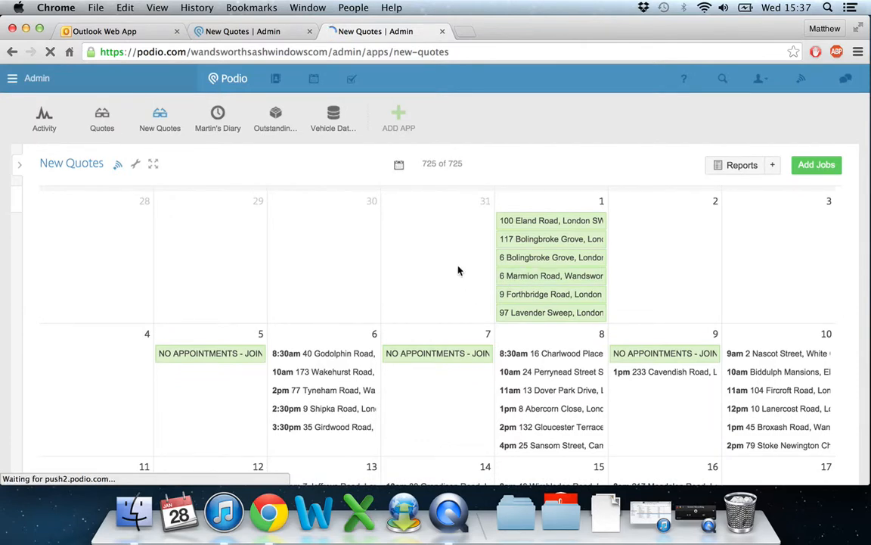
scroll(639, 304, "down", 1)
scroll(639, 304, "down", 3)
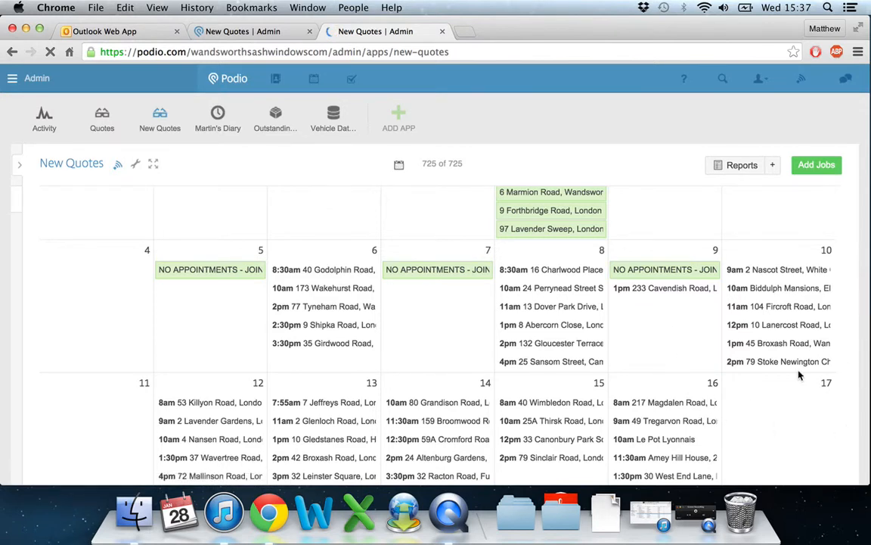
left_click(787, 270)
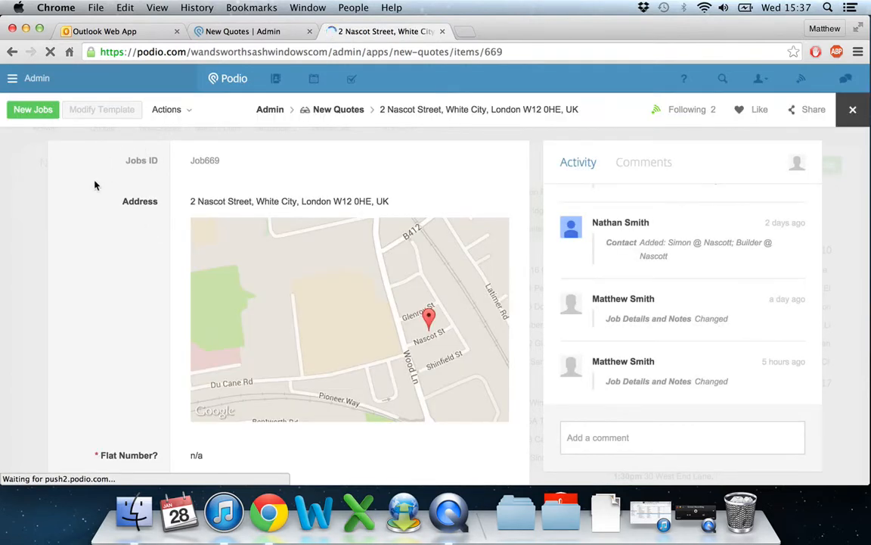
left_click(173, 115)
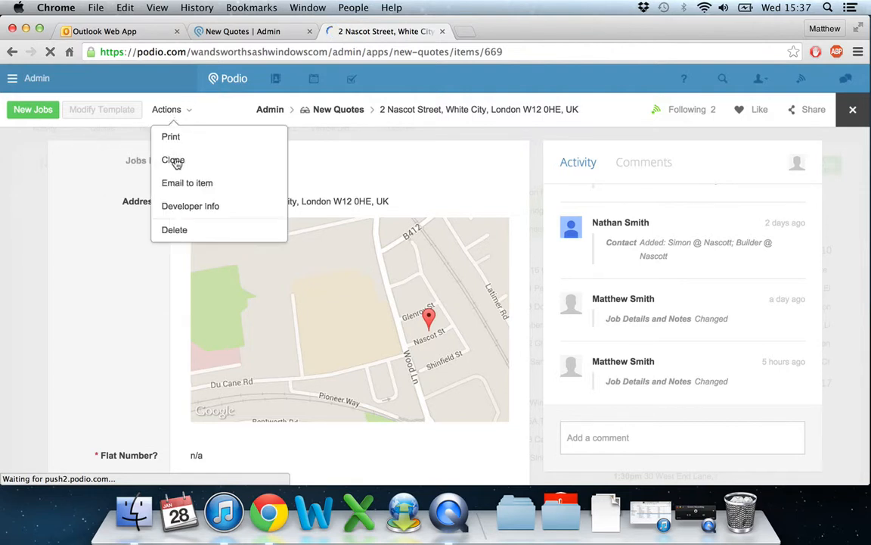
left_click(34, 229)
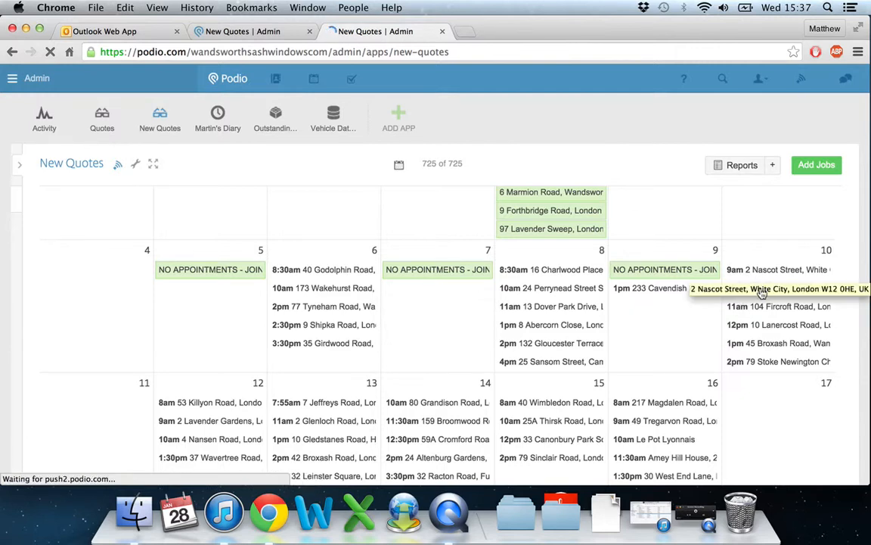
Open the 1pm job on 10 January and review its address, appointment, contact, job notes and source details.
left_click(782, 347)
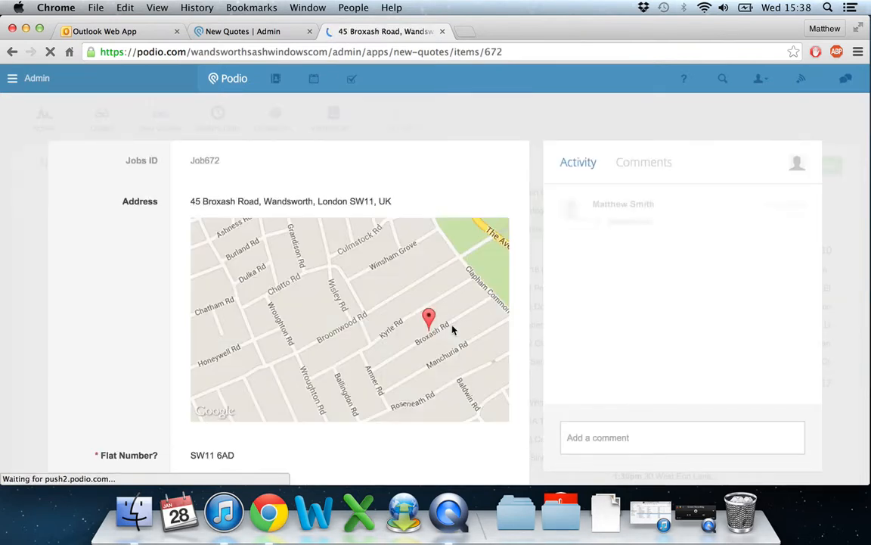
scroll(135, 242, "down", 2)
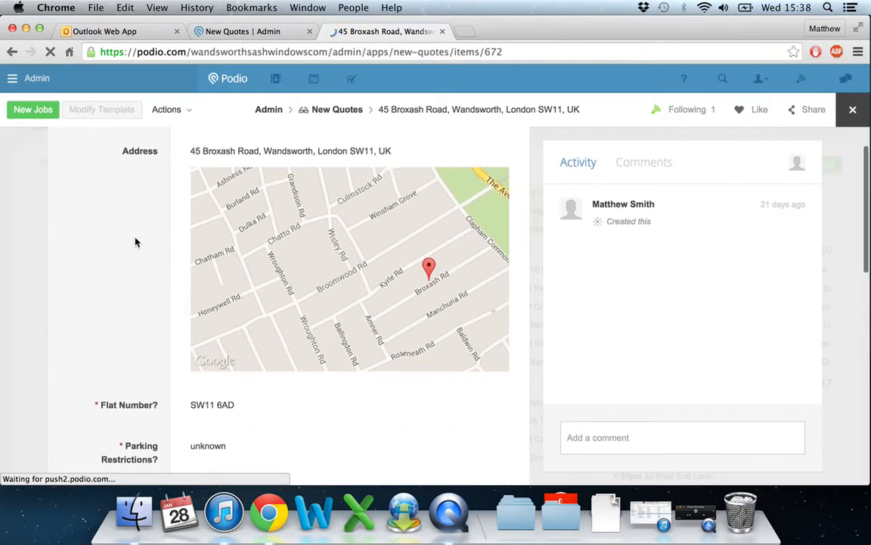
scroll(136, 242, "up", 1)
scroll(136, 242, "down", 4)
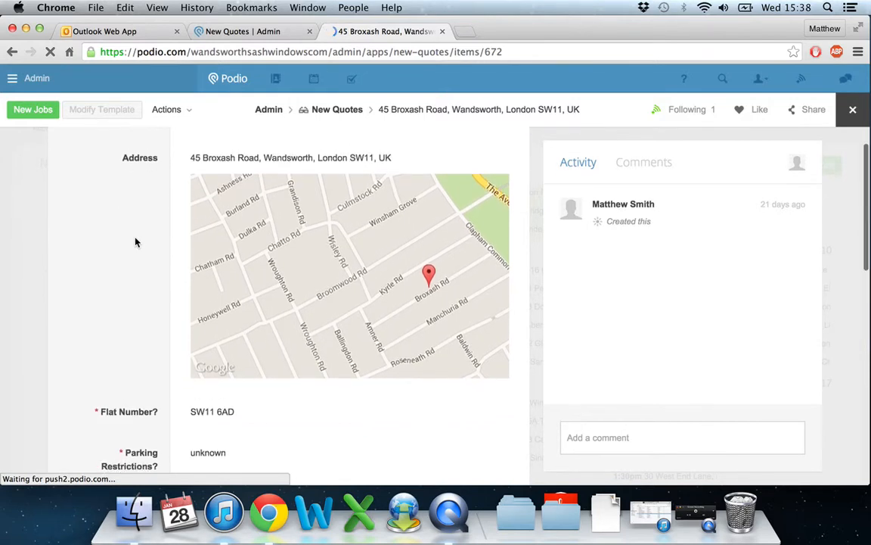
scroll(135, 242, "down", 10)
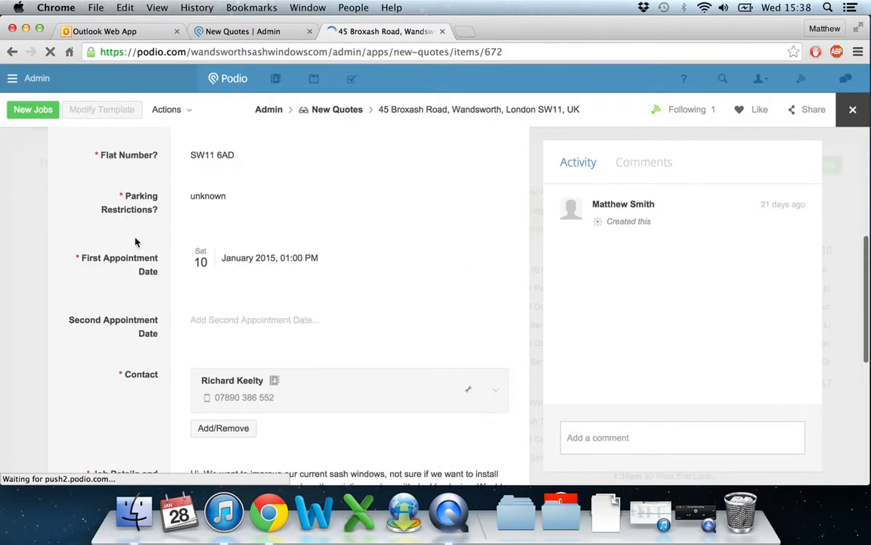
scroll(136, 242, "down", 1)
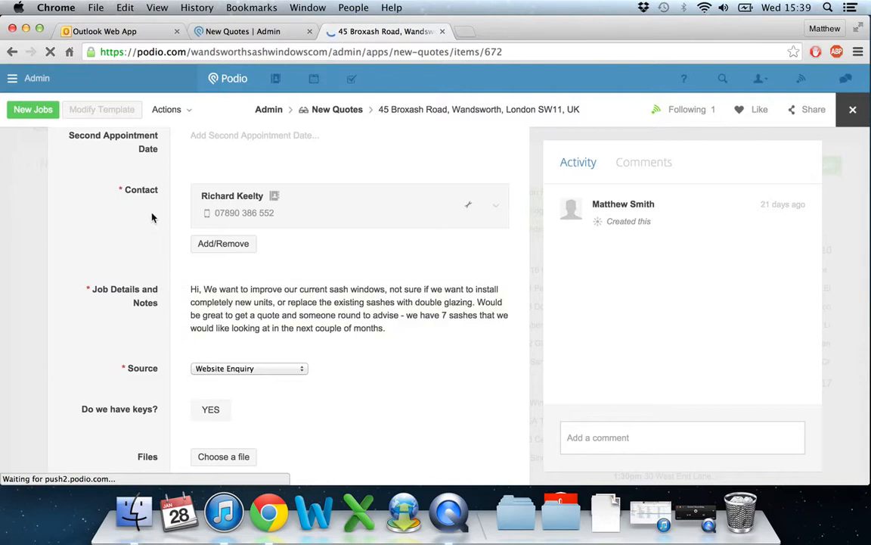
Open the printable version of the 1pm job in its own browser tab and return to the job record.
left_click(168, 110)
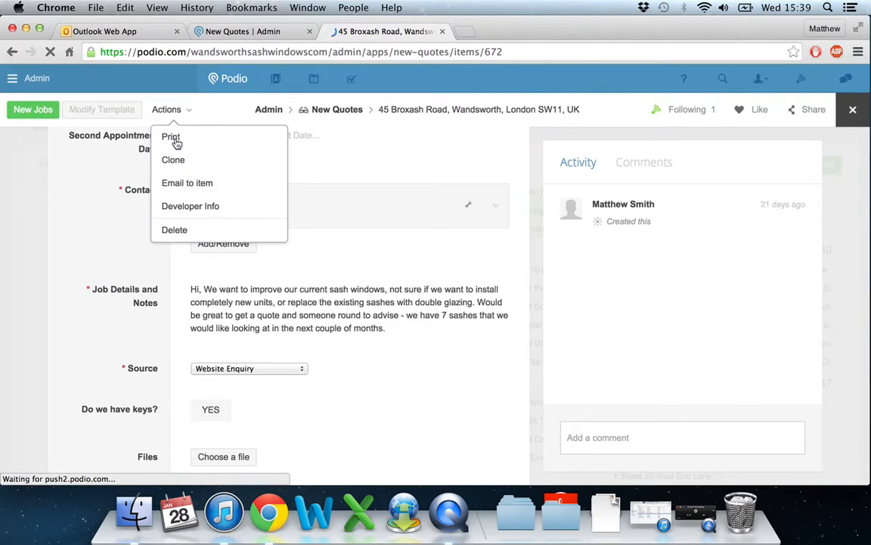
left_click(174, 139)
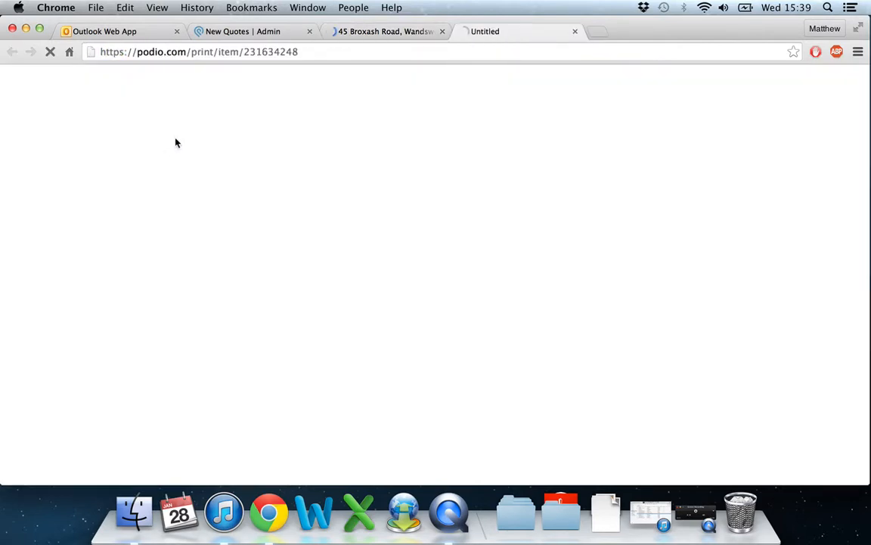
left_click(369, 33)
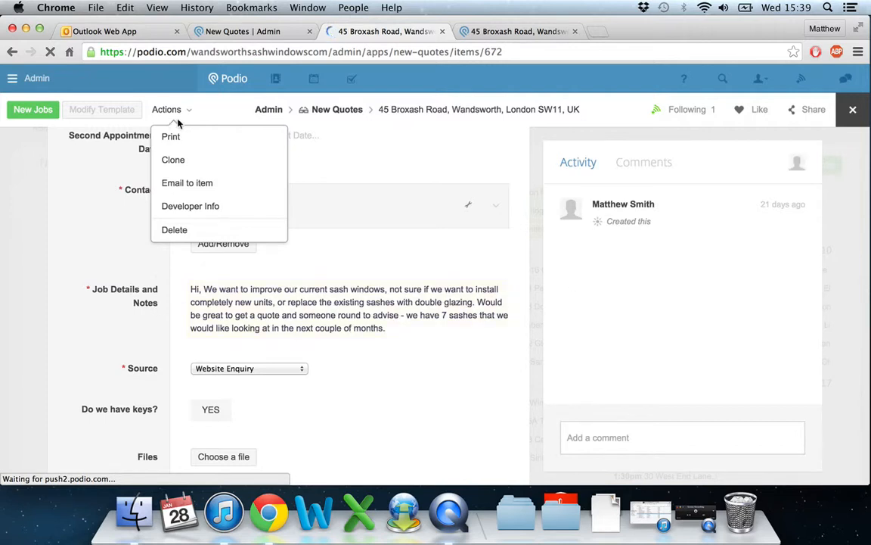
Review the map, appointment, contact and notes on the 1pm job's printable version, and return to the Files section of its record.
left_click(178, 141)
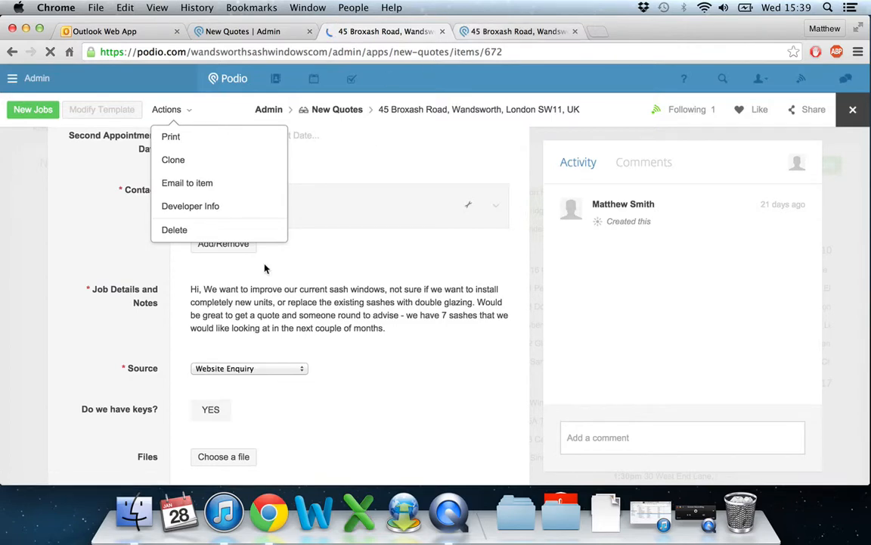
scroll(357, 352, "down", 1)
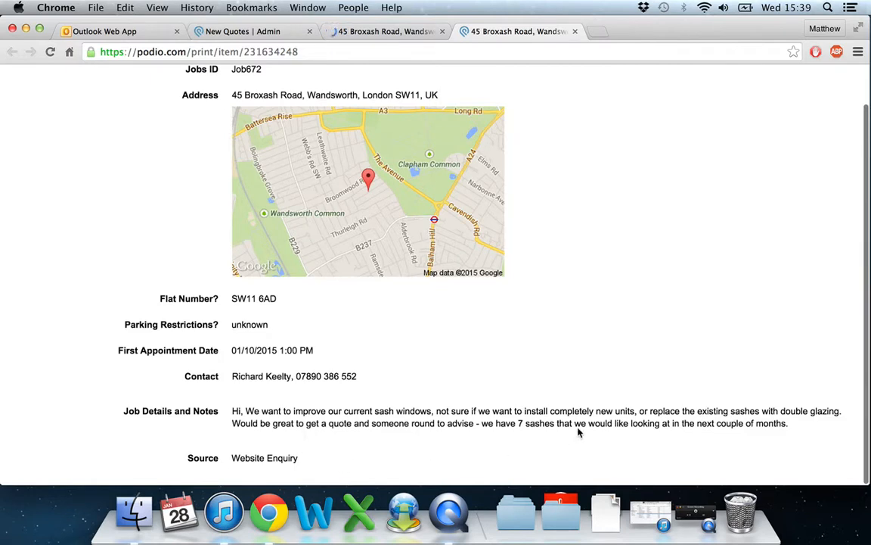
left_click(382, 36)
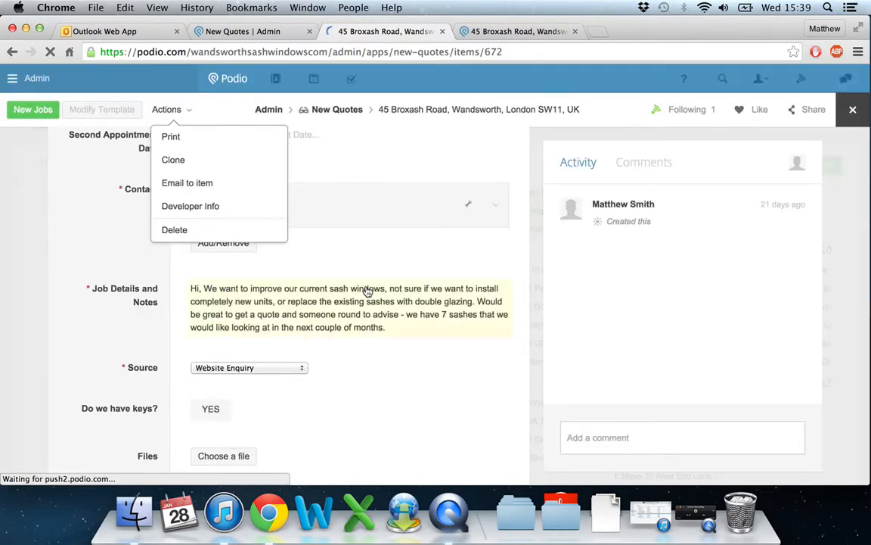
scroll(367, 292, "down", 3)
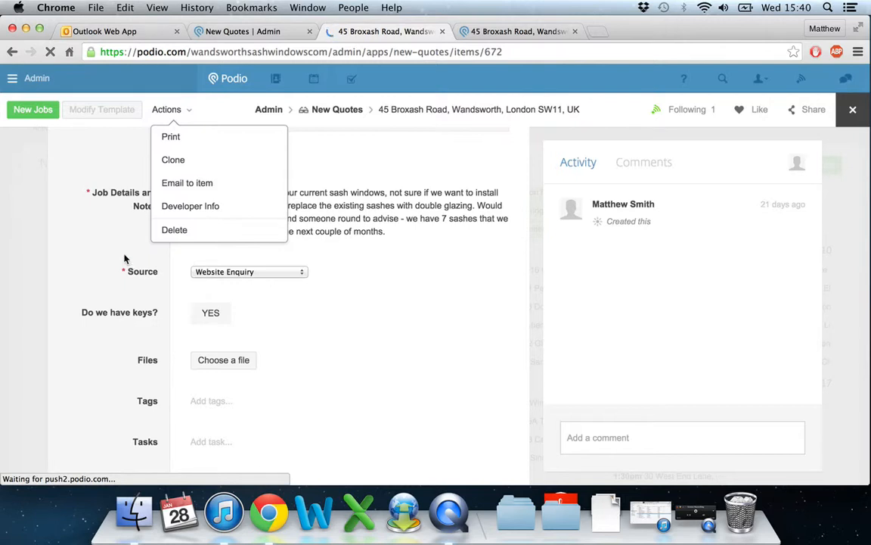
left_click(127, 220)
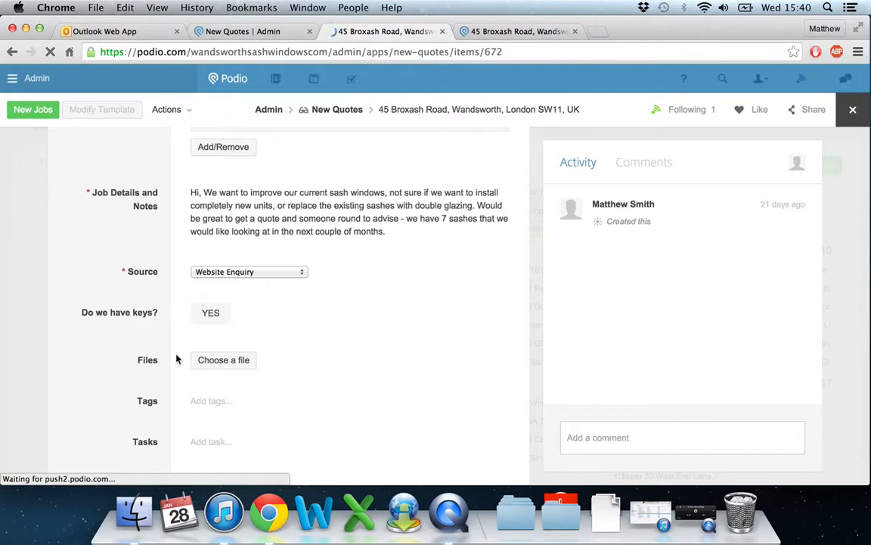
Switch to Finder and open the Quotes folder inside Wandsworth Sash Windows in Dropbox.
left_click(135, 515)
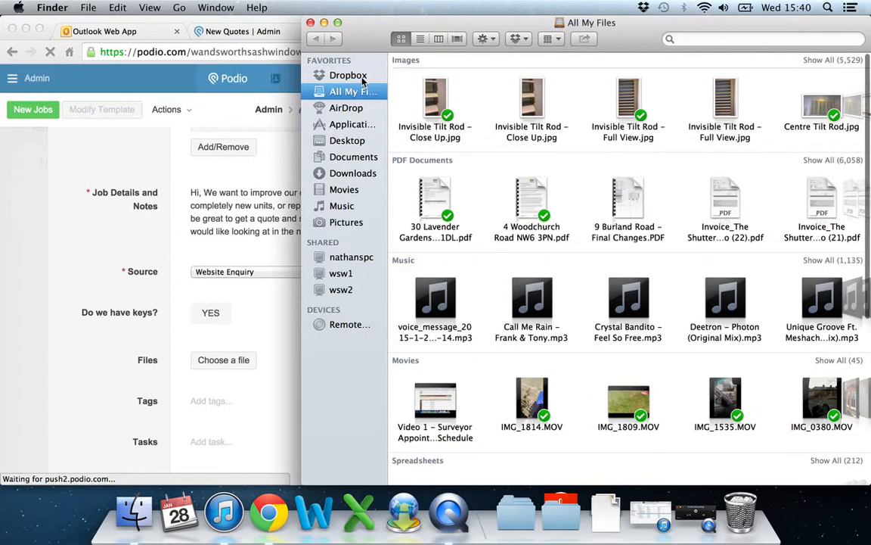
left_click(355, 76)
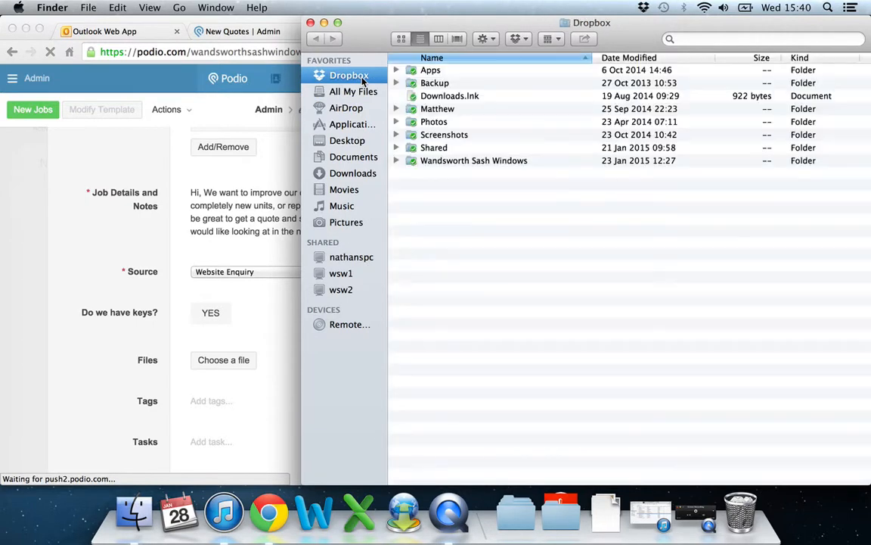
double_click(484, 163)
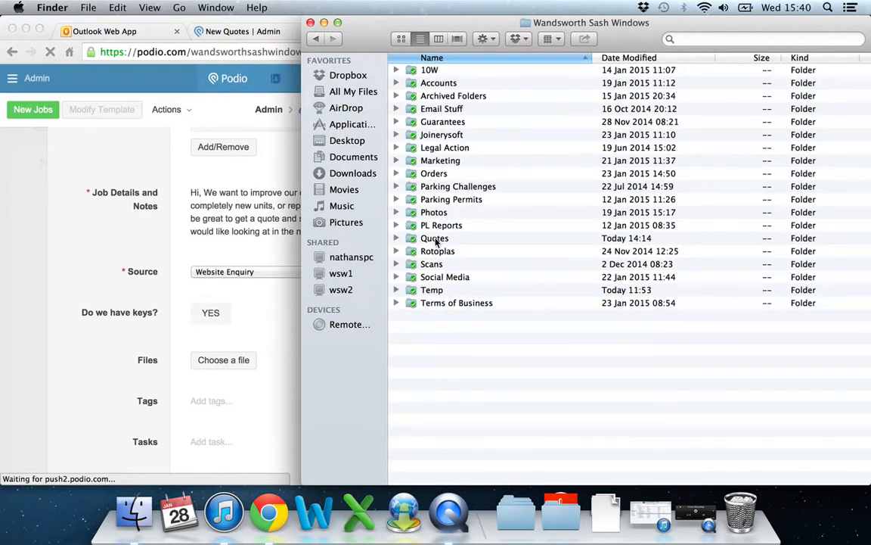
double_click(434, 239)
Browse the saved quote files, select them all, reduce the selection to one file, and switch back to the job record in Chrome.
scroll(571, 248, "down", 20)
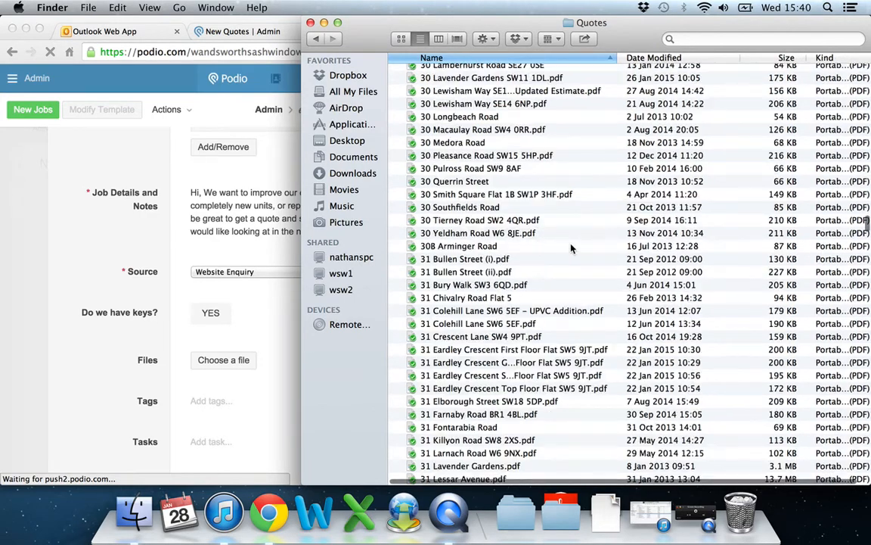
scroll(571, 248, "up", 15)
scroll(571, 248, "up", 20)
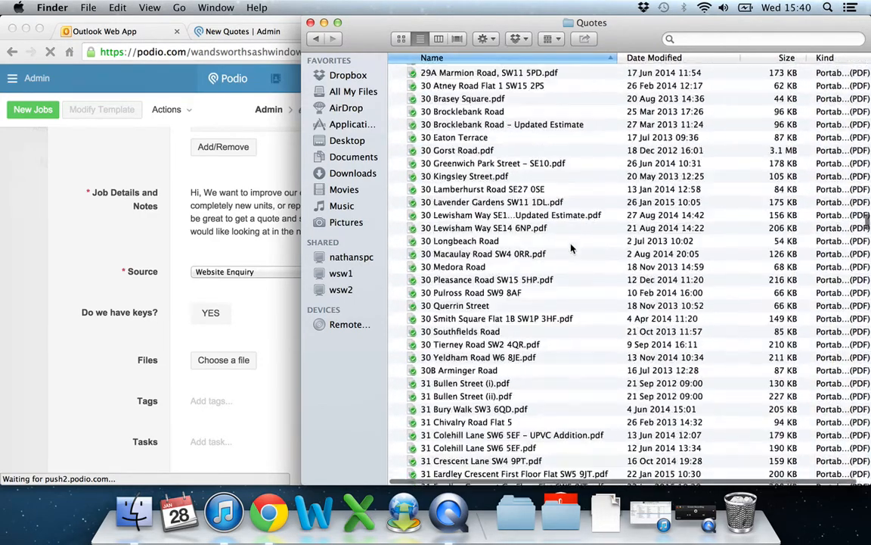
scroll(571, 248, "down", 5)
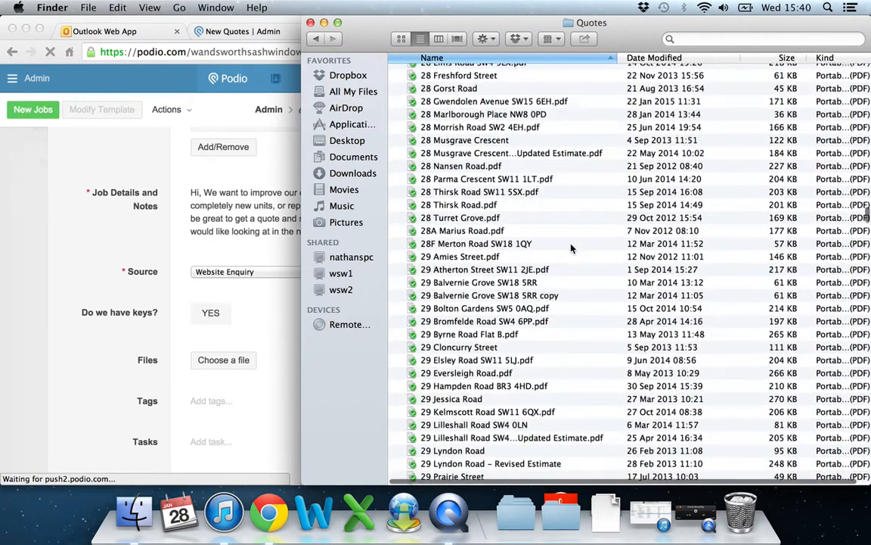
key("super+a")
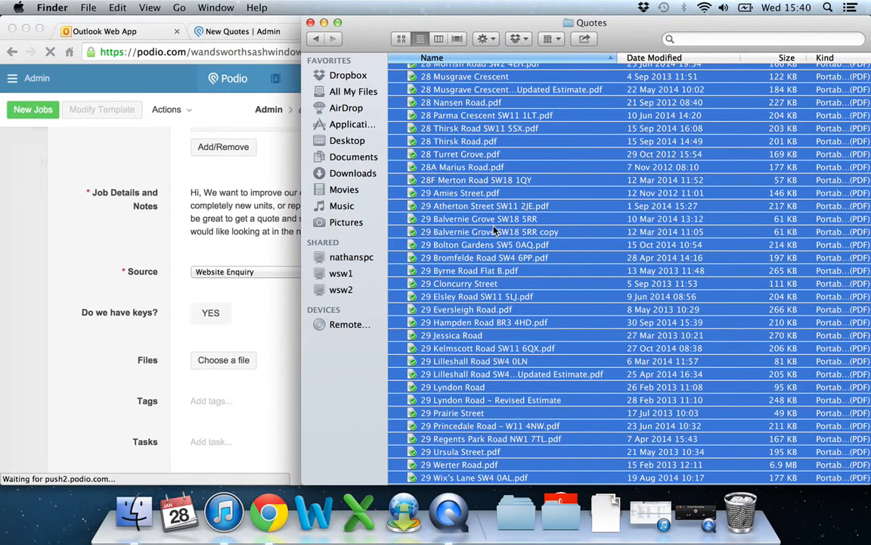
left_click_drag(493, 230, 492, 230)
left_click(648, 234)
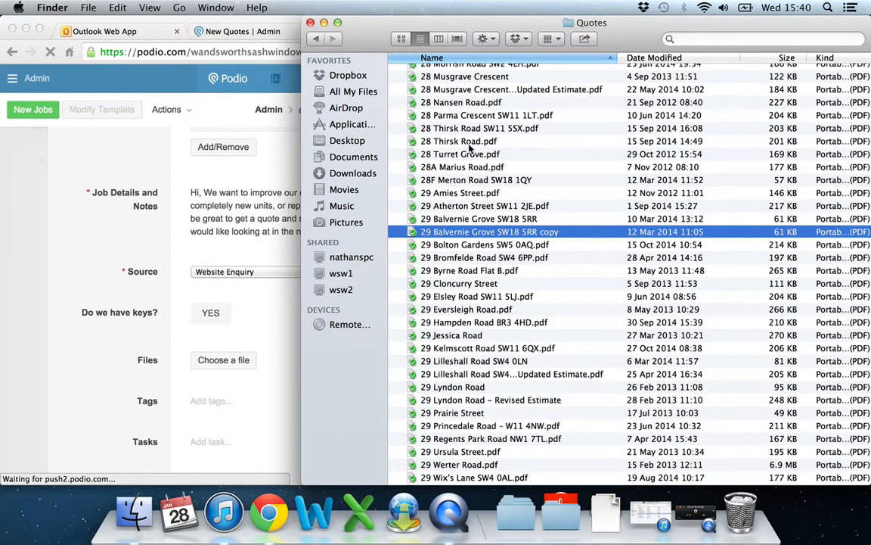
left_click(278, 24)
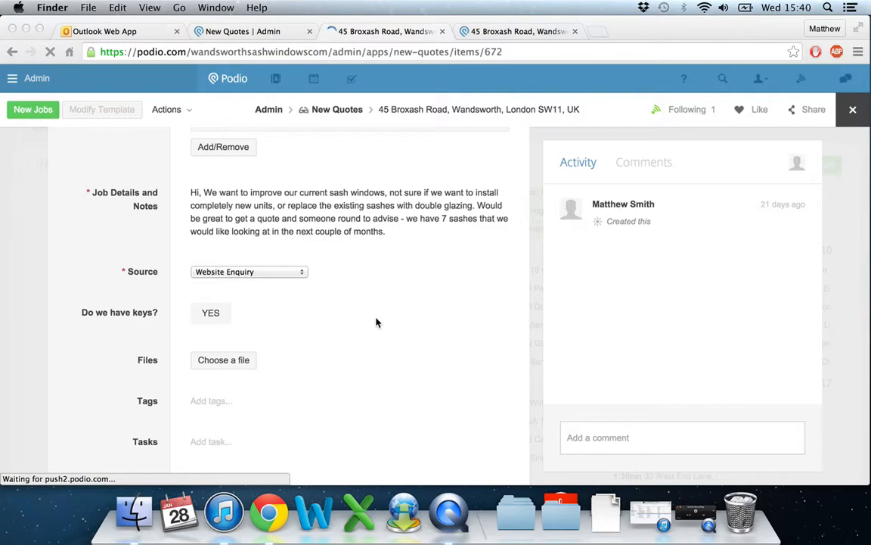
Review the 1pm job's appointment, contact and notes, and view the available Source options without changing the selection.
scroll(388, 338, "up", 5)
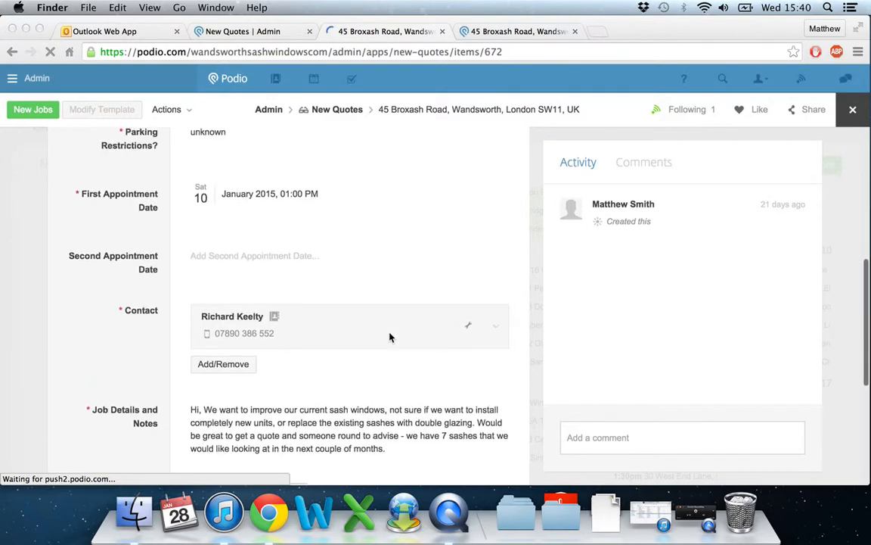
scroll(390, 337, "down", 3)
scroll(389, 337, "down", 5)
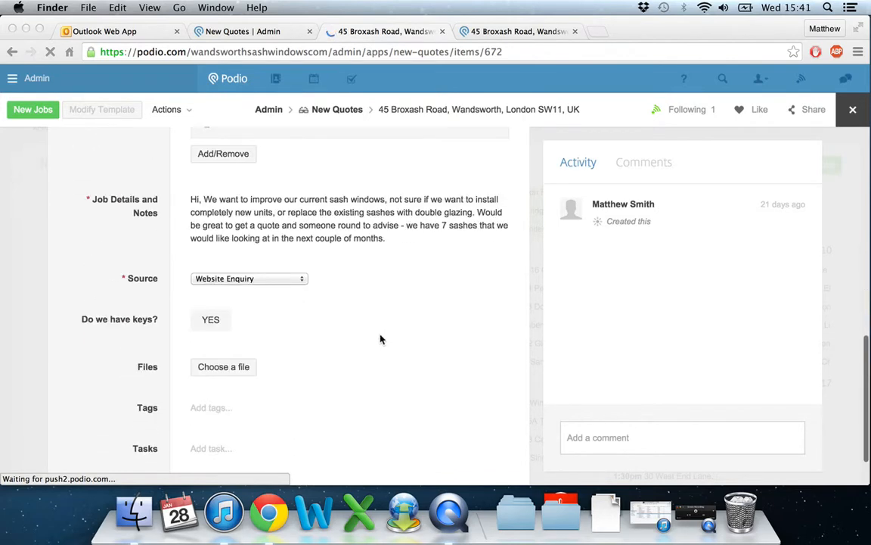
left_click(299, 282)
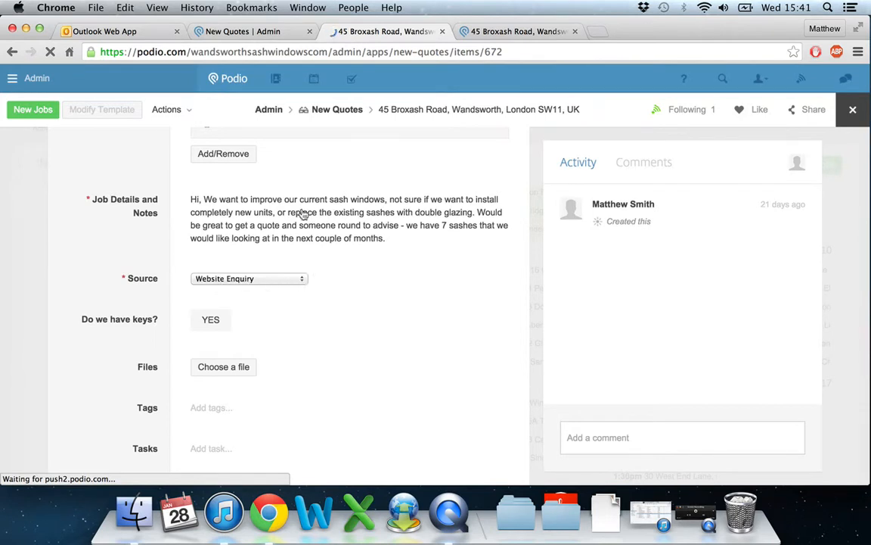
left_click(287, 282)
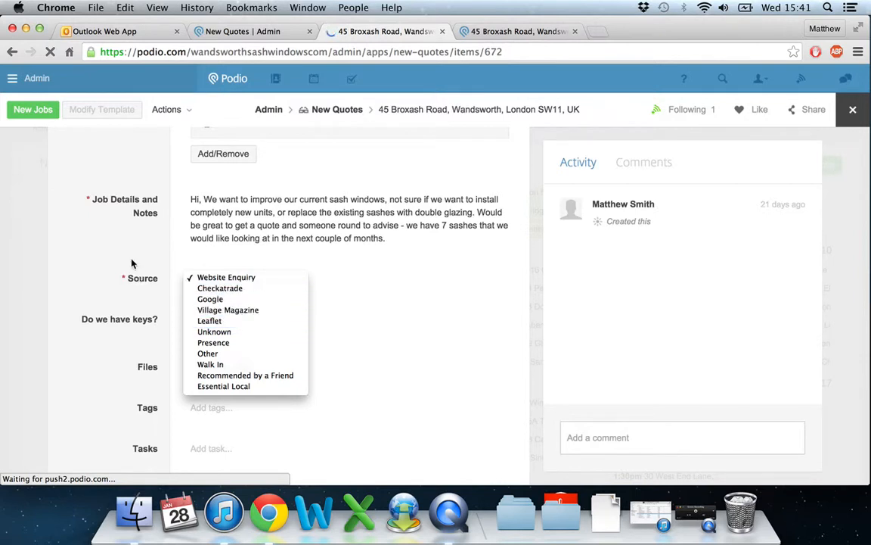
left_click(31, 260)
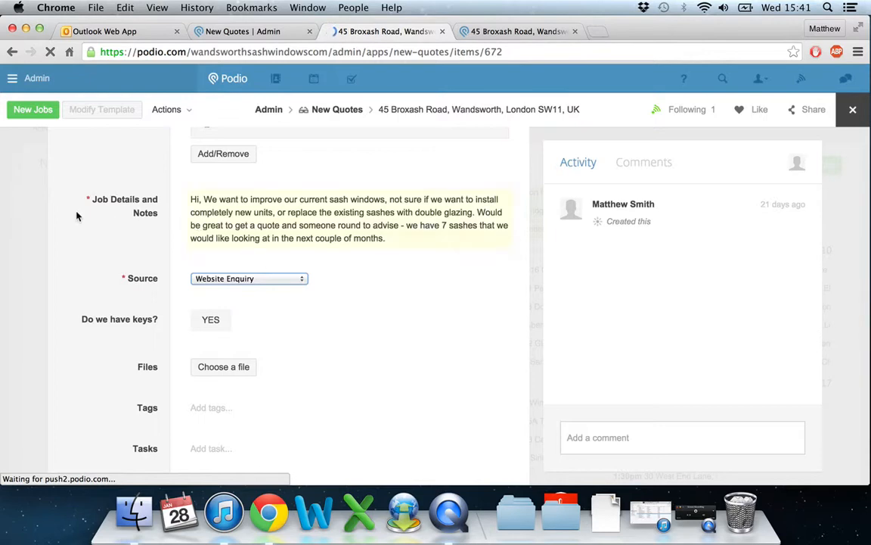
Close the job record and examine the January appointments in the New Quotes calendar.
left_click(23, 211)
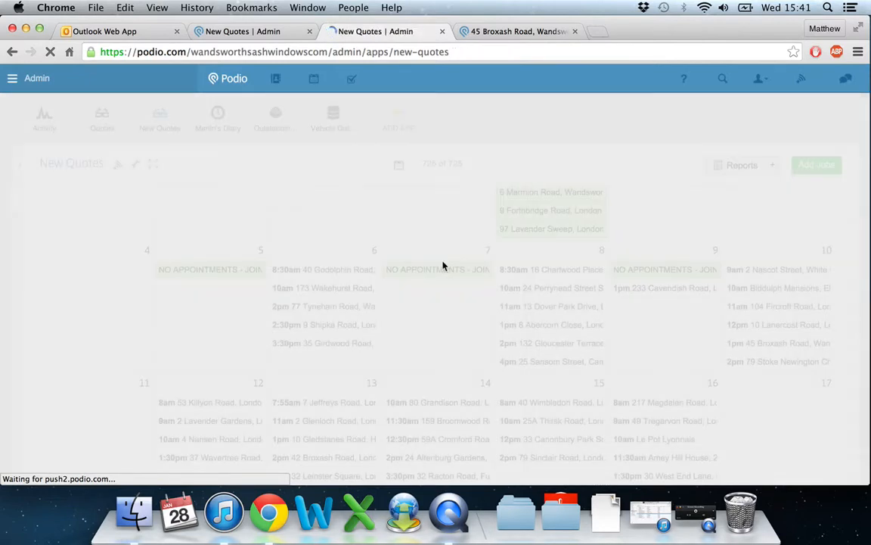
scroll(735, 236, "down", 5)
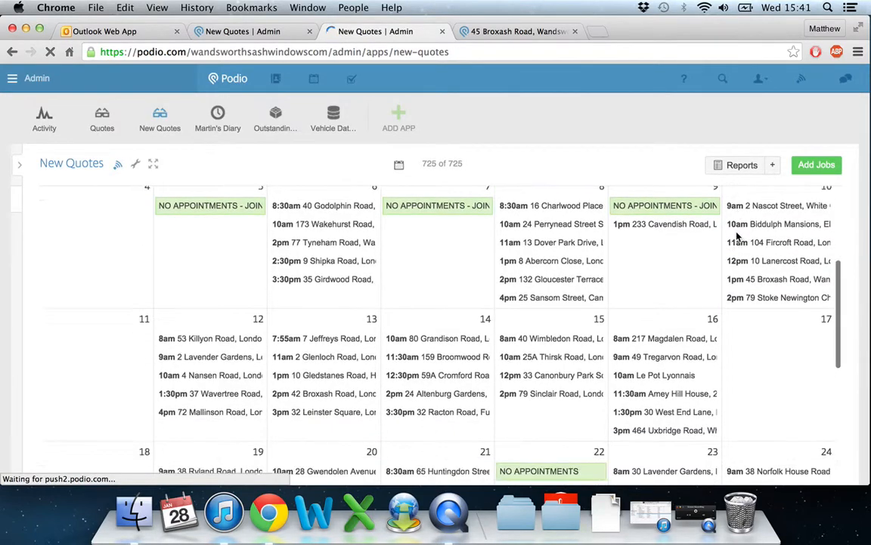
scroll(737, 238, "up", 2)
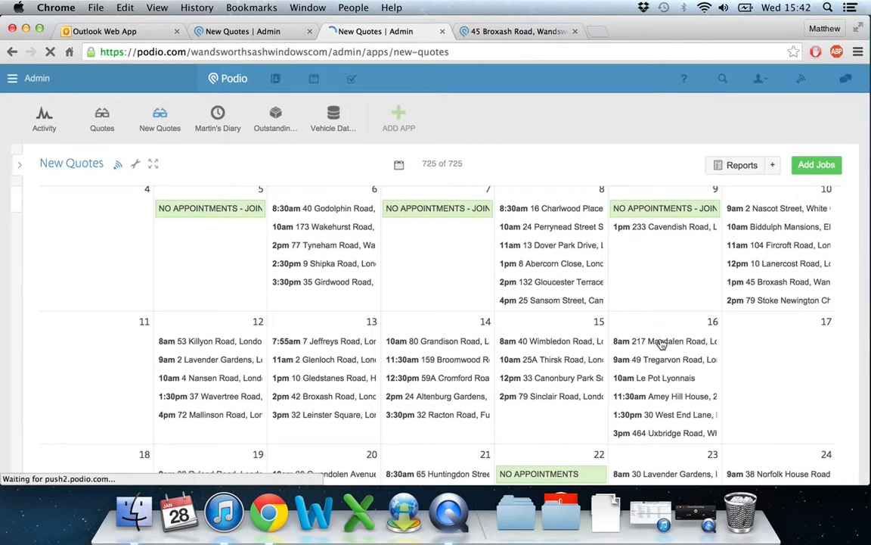
Open the 8am job on 16 January and review its address, appointment, contact, job notes and source.
left_click(691, 342)
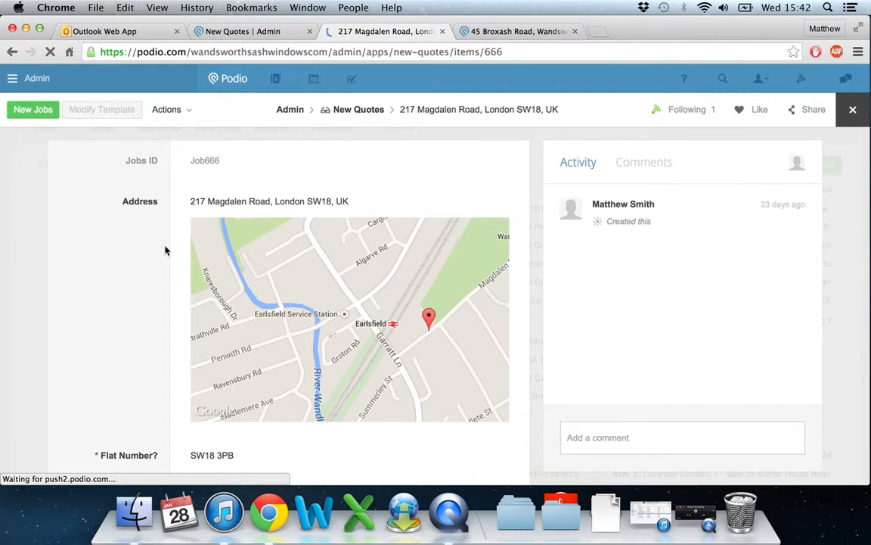
scroll(166, 250, "down", 3)
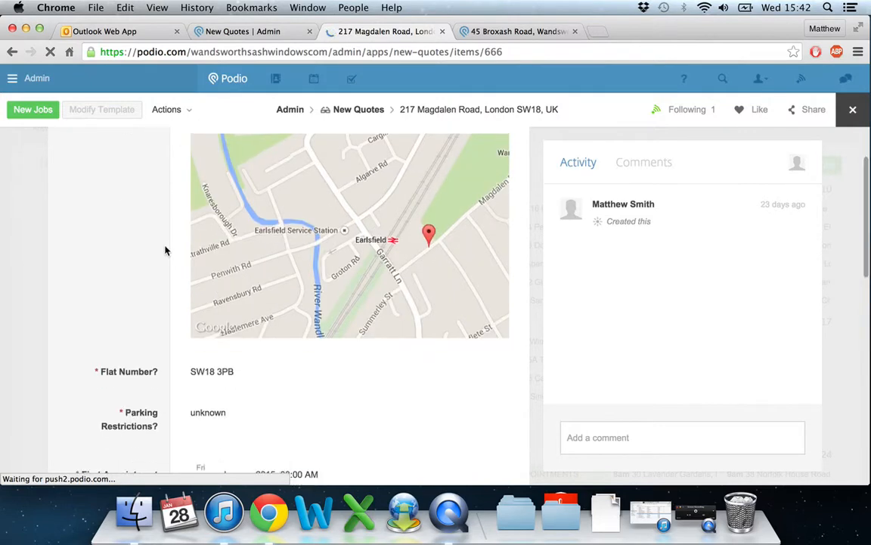
scroll(166, 250, "down", 7)
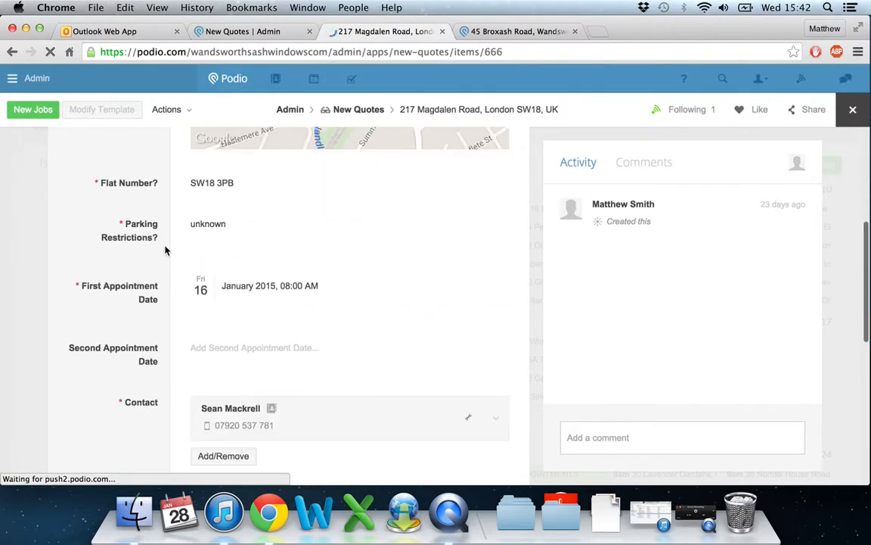
scroll(166, 250, "down", 2)
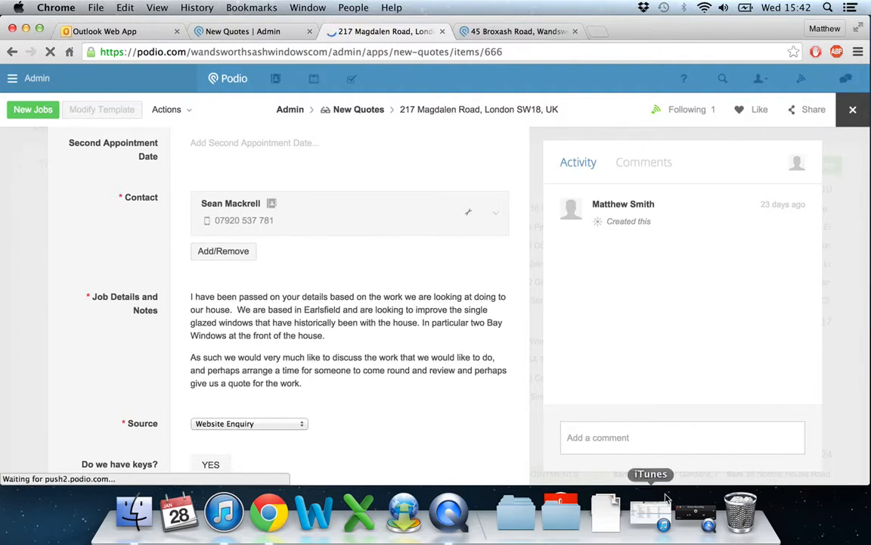
left_click(669, 521)
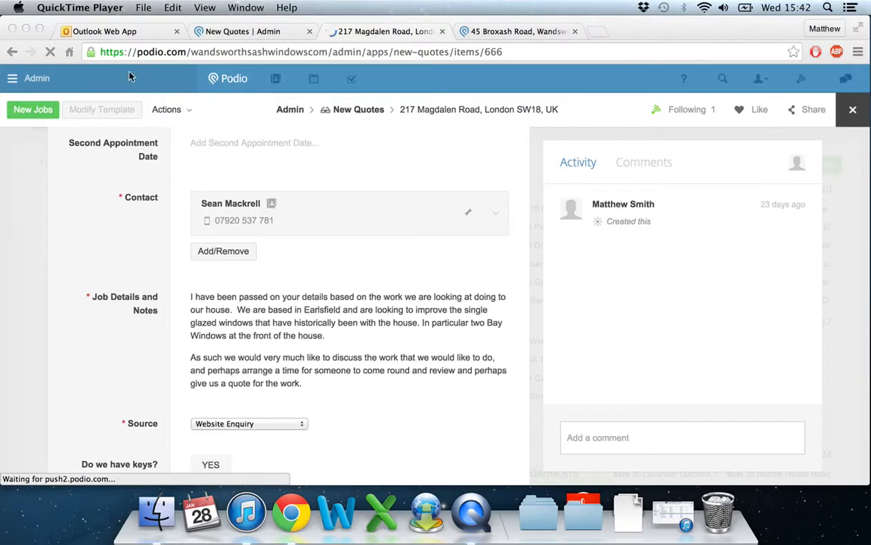